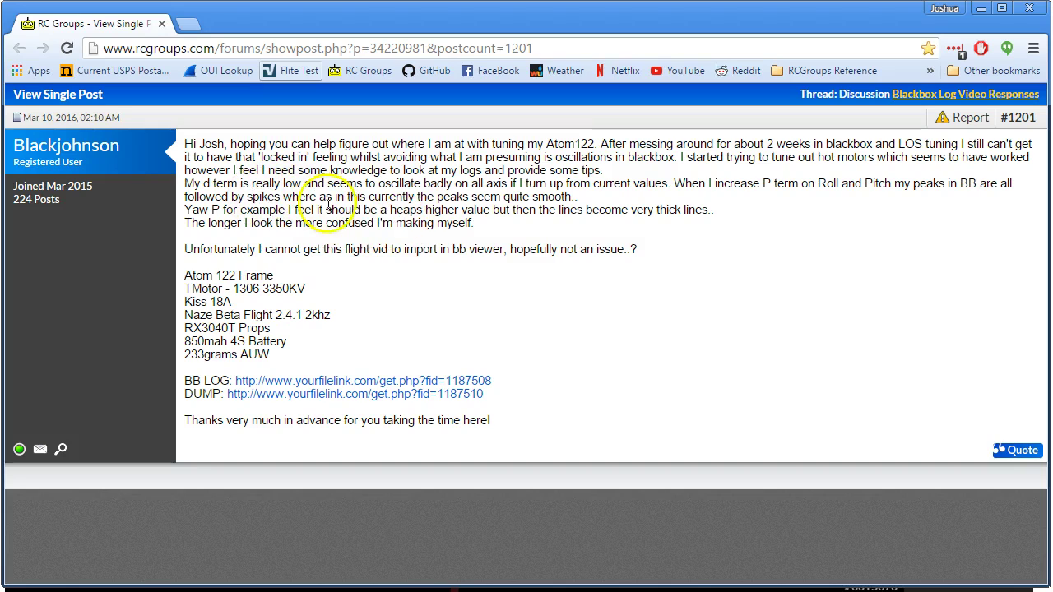
Read the forum post's description of the Atom122 tuning problem, focusing on the D term and P term oscillations
left_click_drag(572, 196, 679, 183)
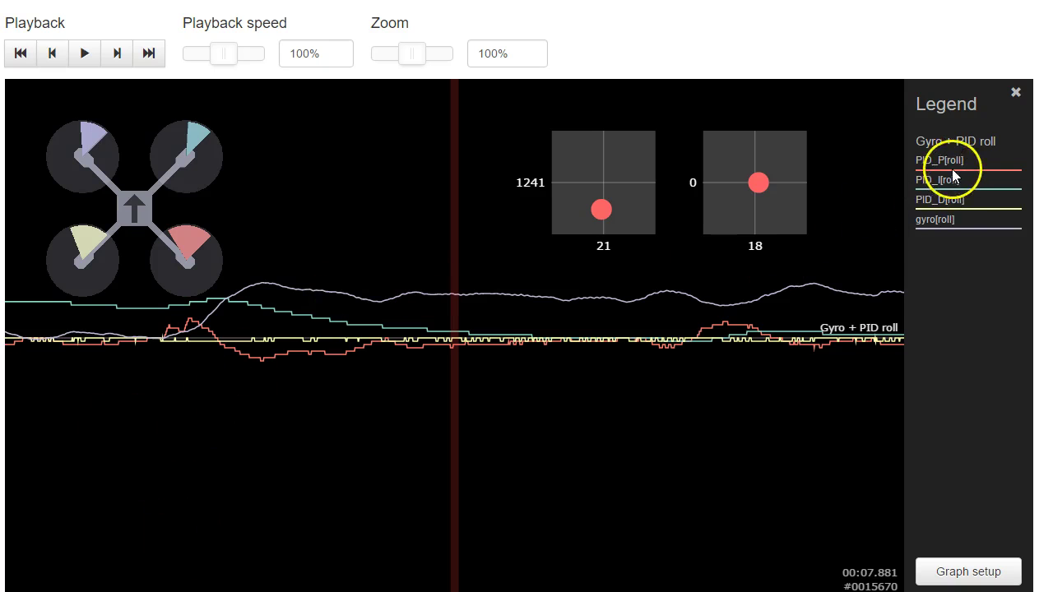
Go back to the early part of the flight log and examine the roll gyro and PID traces around 3 to 4 seconds
scroll(482, 422, "up", 10)
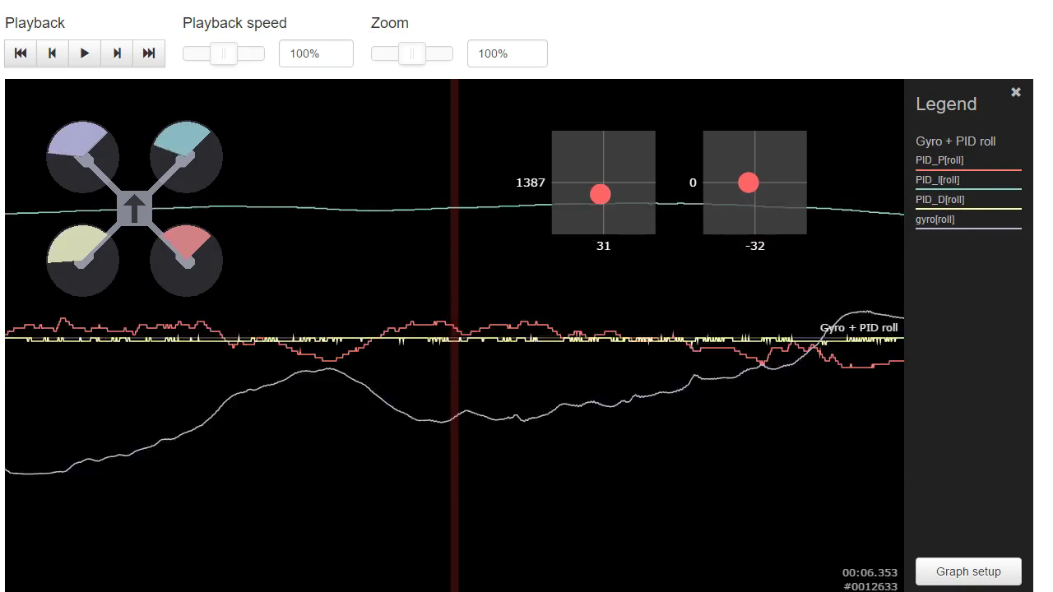
scroll(454, 366, "up", 4)
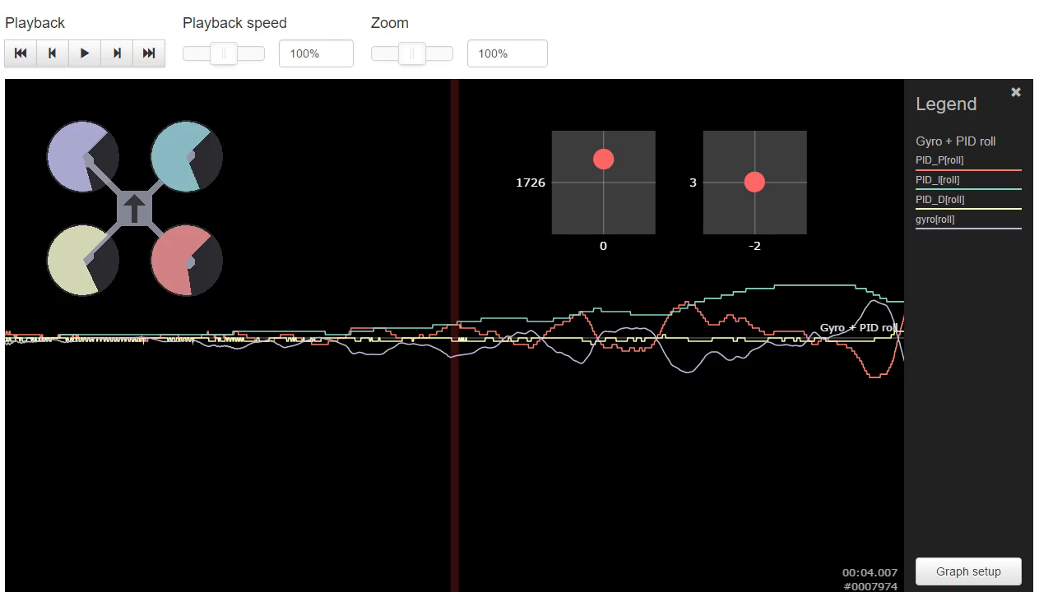
scroll(587, 404, "up", 4)
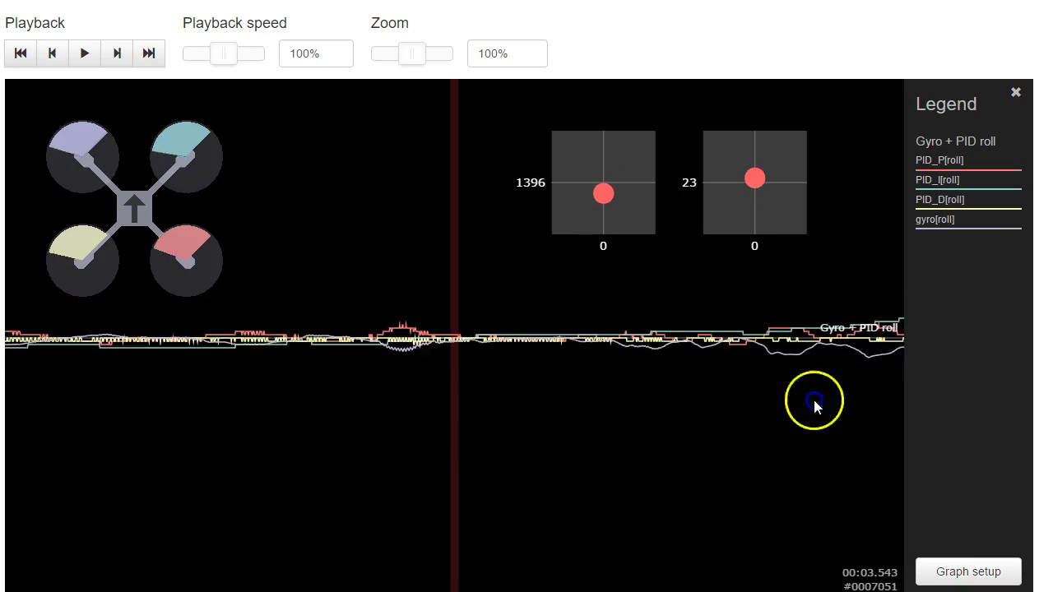
left_click_drag(977, 393, 1052, 392)
scroll(595, 357, "down", 3)
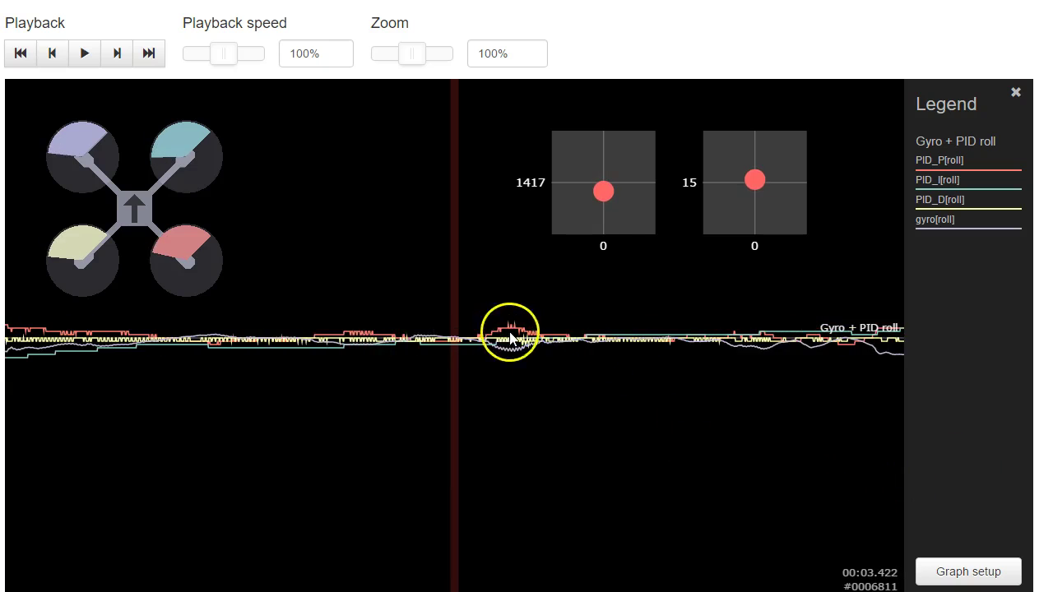
left_click_drag(535, 452, 301, 523)
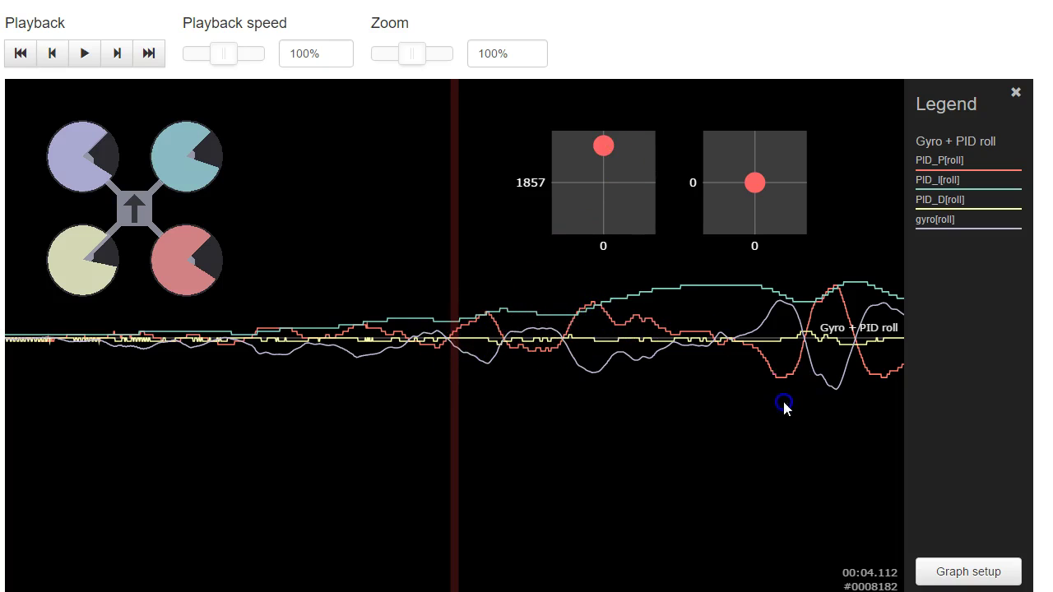
scroll(786, 405, "down", 1)
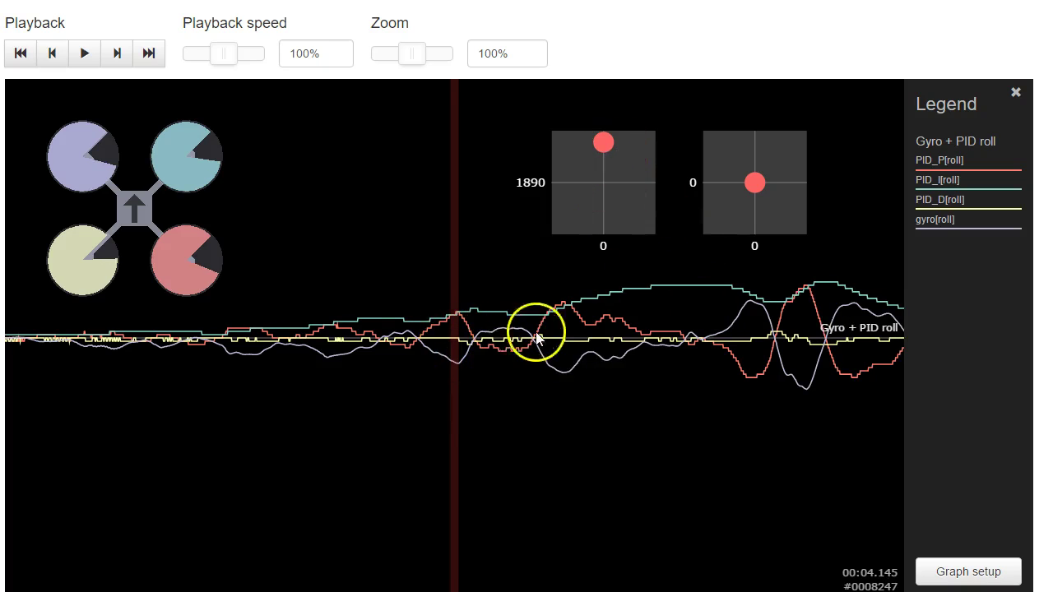
Examine the roll gyro and PID traces forward through the flight log to about 21 seconds
left_click_drag(834, 404, 287, 450)
left_click_drag(732, 244, 4, 353)
left_click_drag(642, 400, 88, 391)
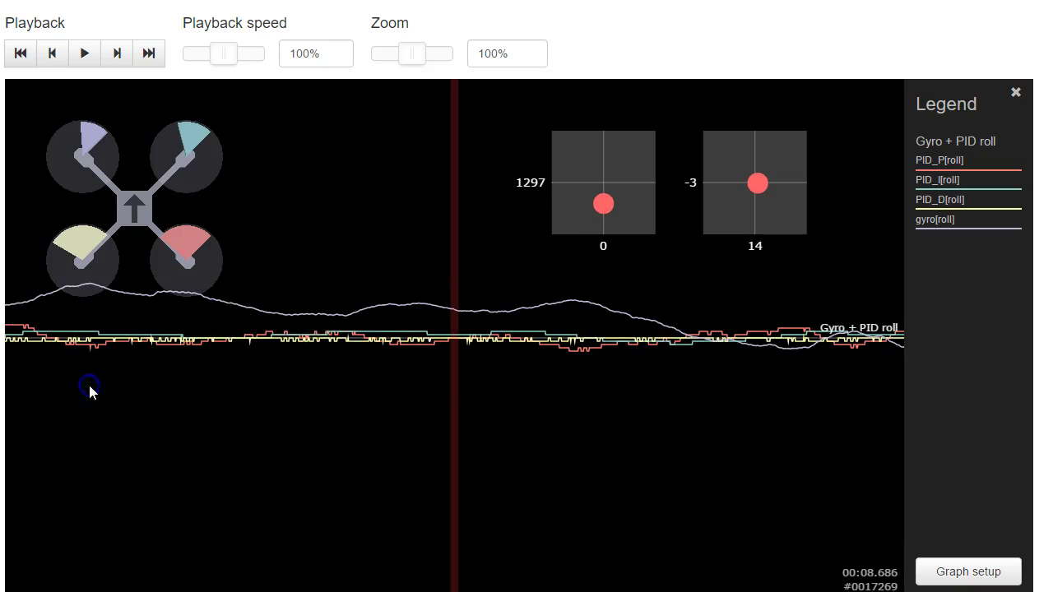
left_click_drag(797, 367, 179, 384)
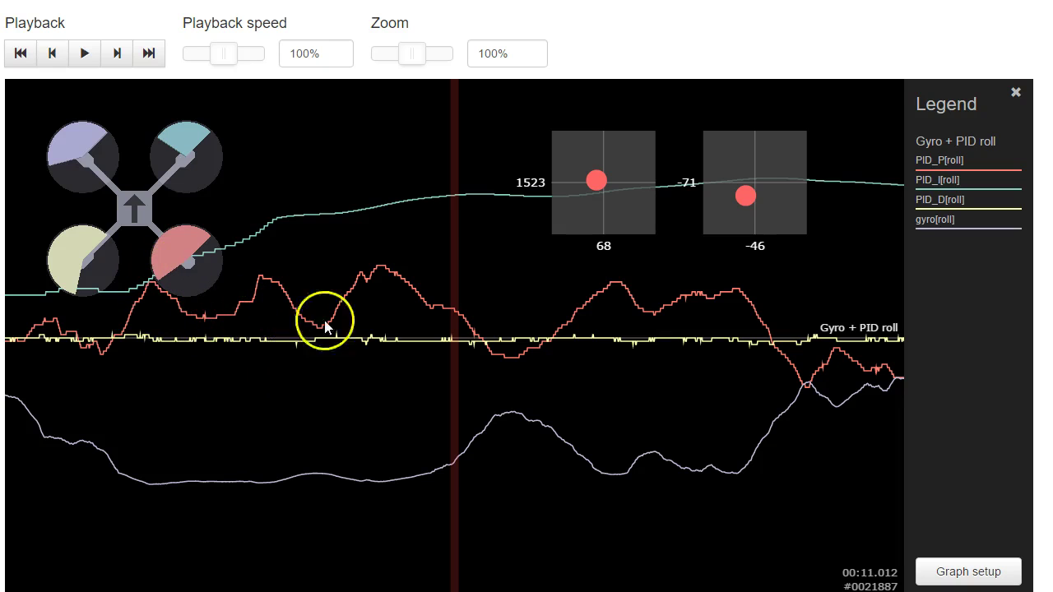
left_click_drag(698, 357, 364, 375)
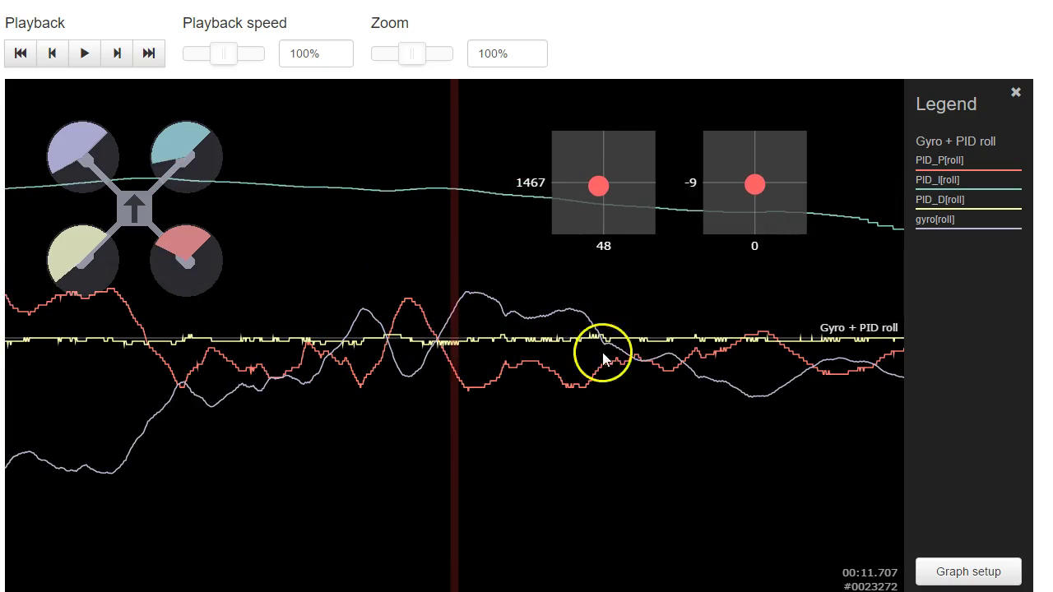
left_click_drag(787, 367, 319, 440)
left_click_drag(712, 418, 221, 417)
left_click_drag(603, 431, 364, 421)
left_click_drag(778, 449, 447, 430)
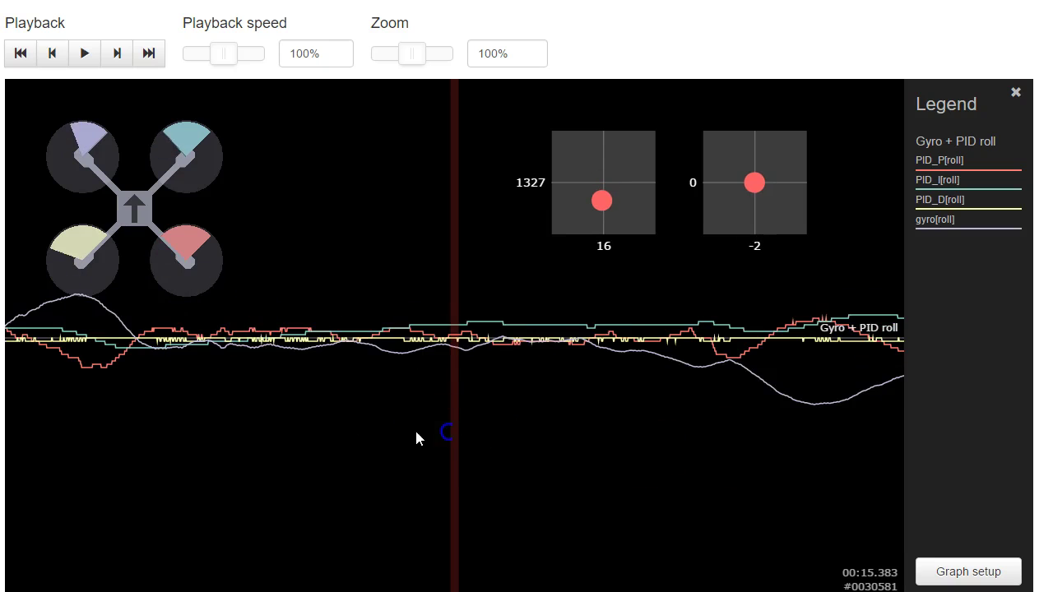
left_click_drag(747, 402, 345, 411)
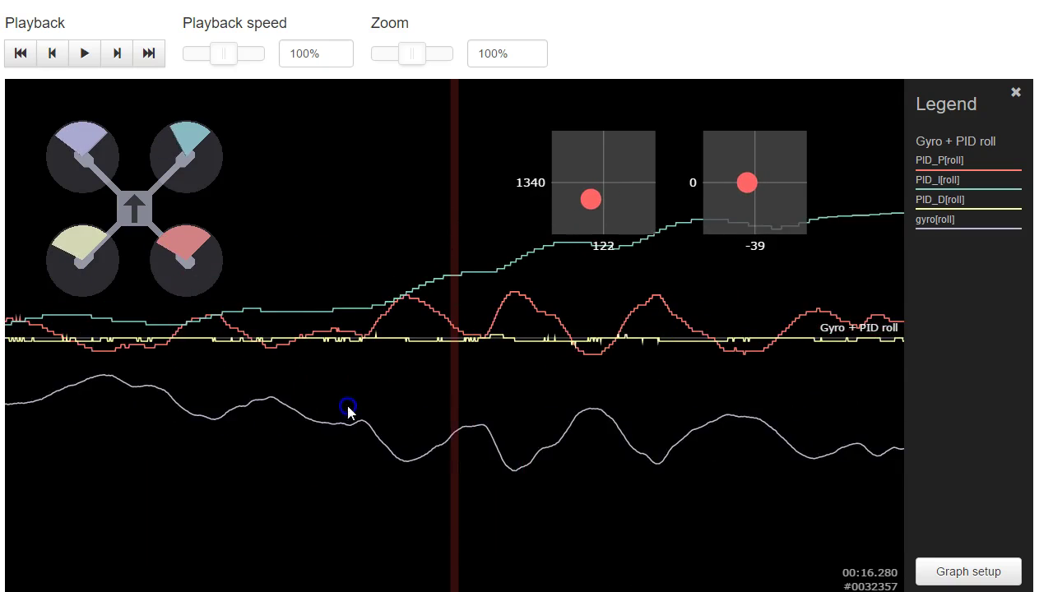
left_click_drag(547, 411, 189, 401)
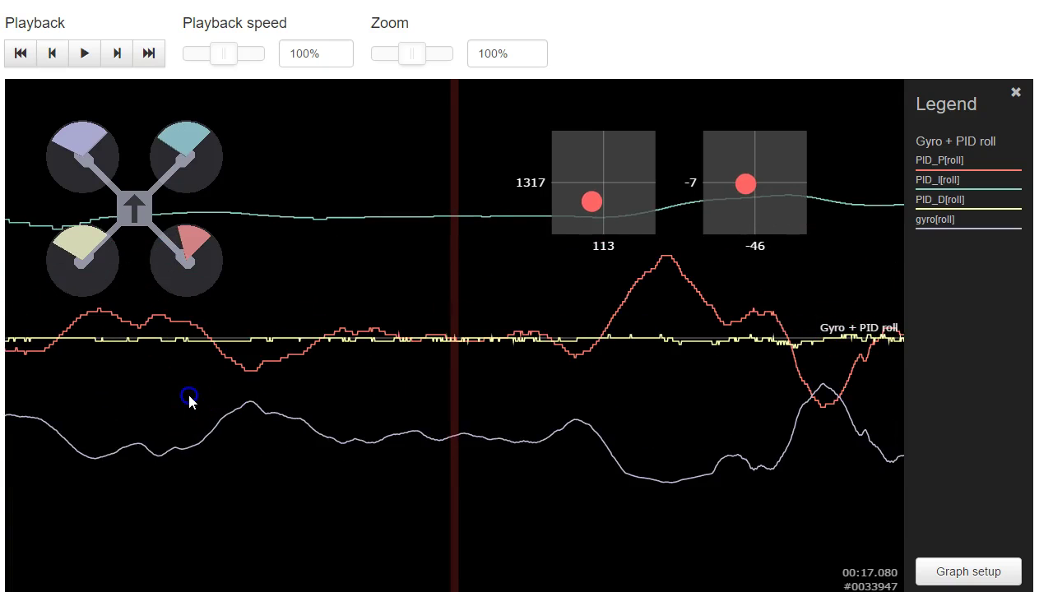
left_click_drag(291, 401, 0, 403)
left_click_drag(403, 357, 0, 403)
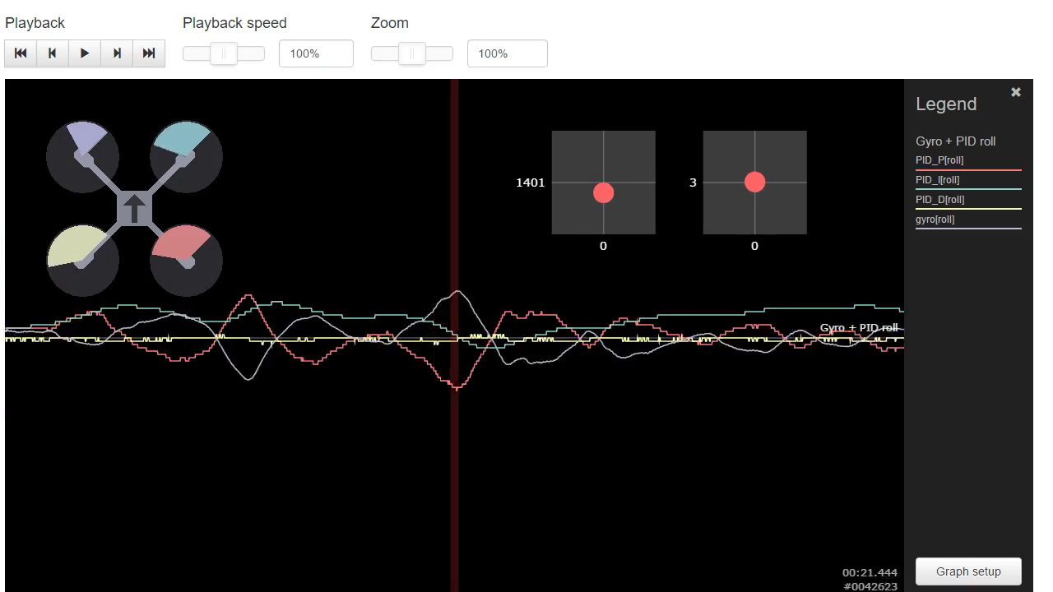
Replace the roll fields in the graph setup with the Gyro + PID pitch preset and save the changes
left_click(999, 572)
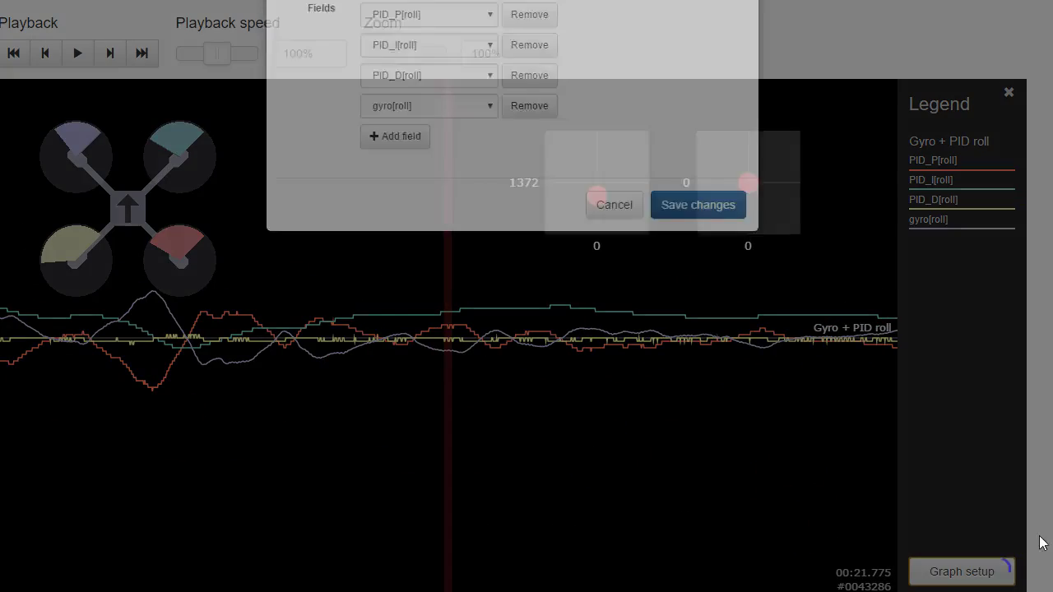
left_click(532, 76)
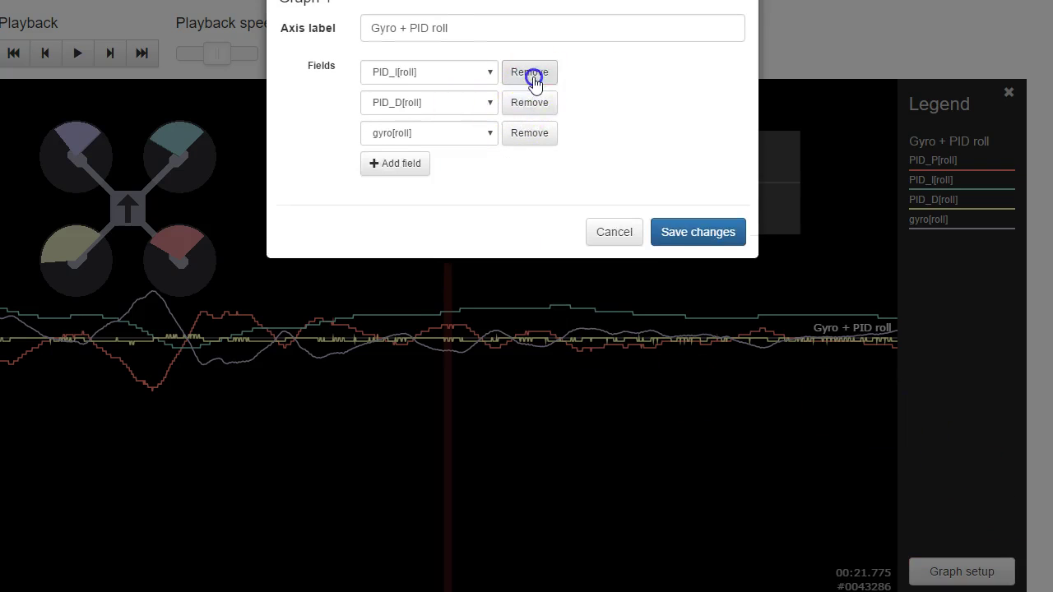
left_click(532, 76)
left_click(532, 76)
left_click(532, 76)
left_click(327, 17)
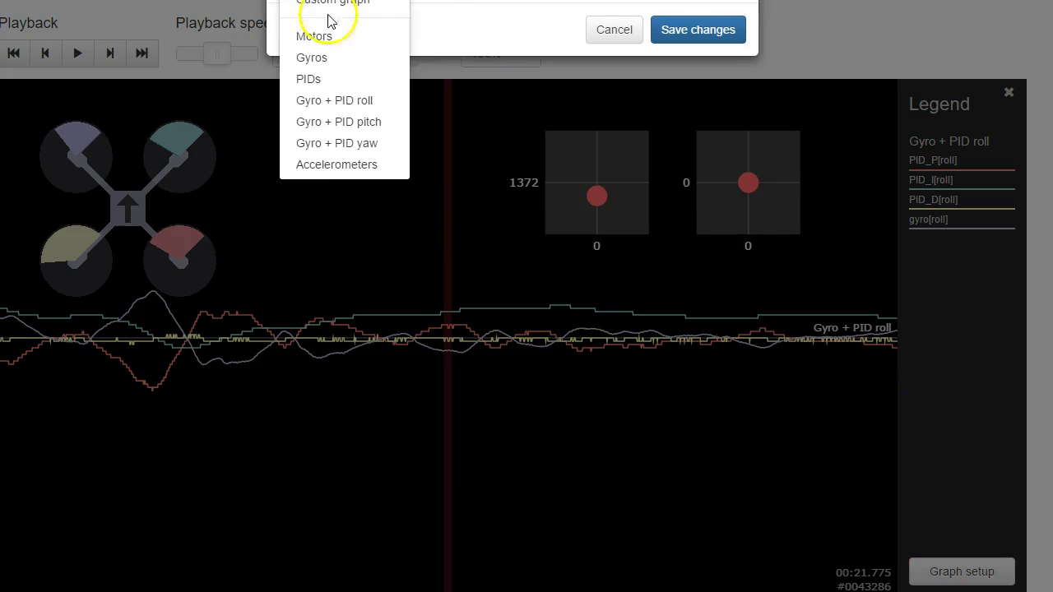
left_click(321, 122)
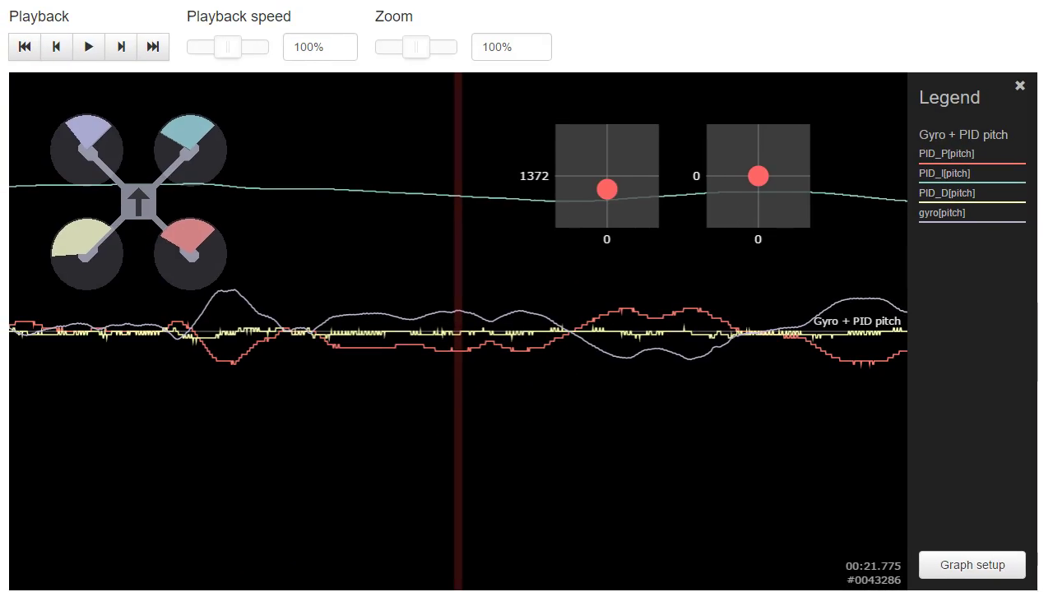
Examine the pitch gyro and PID traces backward through the flight log to about 2.4 seconds
left_click_drag(412, 486, 776, 485)
key("Left")
key("Left")
key("Left")
key("Left")
key("Left")
key("Left")
key("Left")
key("Left")
key("Left")
key("Left")
key("Left")
key("Left")
key("Left")
key("Left")
key("Left")
key("Left")
key("Left")
key("Left")
key("Left")
key("Left")
key("Left")
key("Left")
key("Left")
key("Left")
key("Left")
key("Left")
key("Left")
key("Left")
key("Left")
key("Left")
key("Left")
key("Left")
key("Left")
key("Left")
key("Left")
key("Left")
key("Left")
key("Left")
key("Left")
key("Left")
key("Right")
key("Right")
key("Right")
key("Right")
key("Right")
key("Right")
key("Right")
key("Right")
key("Right")
key("Right")
key("Right")
key("Right")
key("Right")
key("Right")
key("Right")
key("Right")
key("Right")
key("Right")
key("Right")
key("Right")
key("Left")
key("Left")
key("Left")
key("Left")
key("Left")
key("Left")
key("Left")
key("Left")
key("Left")
key("Left")
key("Left")
key("Left")
key("Left")
key("Left")
key("Left")
key("Left")
key("Left")
key("Left")
key("Left")
key("Left")
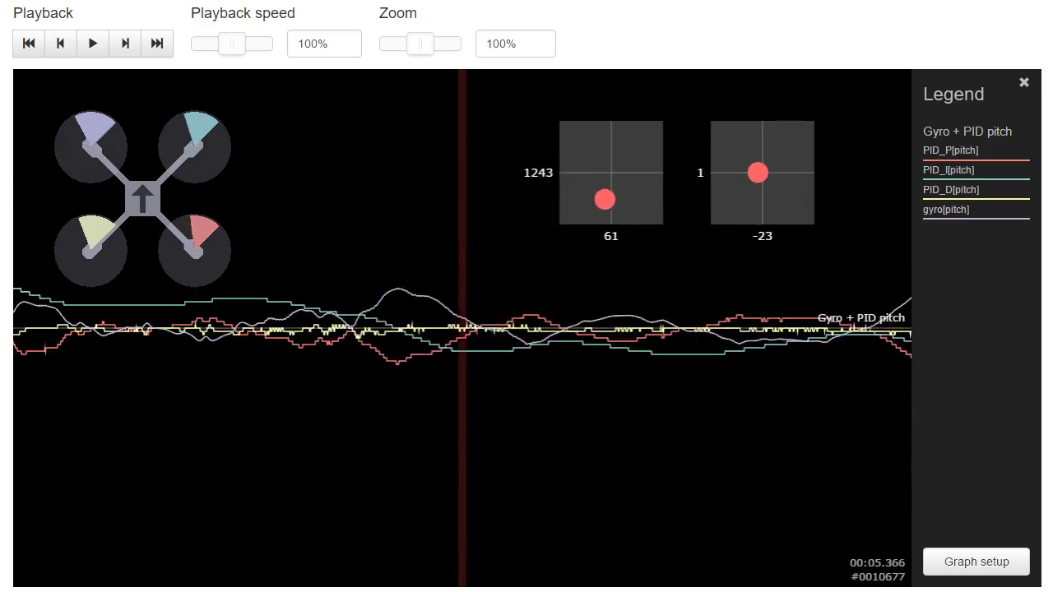
key("Left")
key("Left")
key("Left")
key("Left")
key("Left")
key("Left")
key("Left")
key("Left")
key("Left")
key("Left")
key("Left")
key("Left")
key("Left")
key("Left")
key("Left")
key("Left")
key("Left")
key("Left")
key("Left")
key("Left")
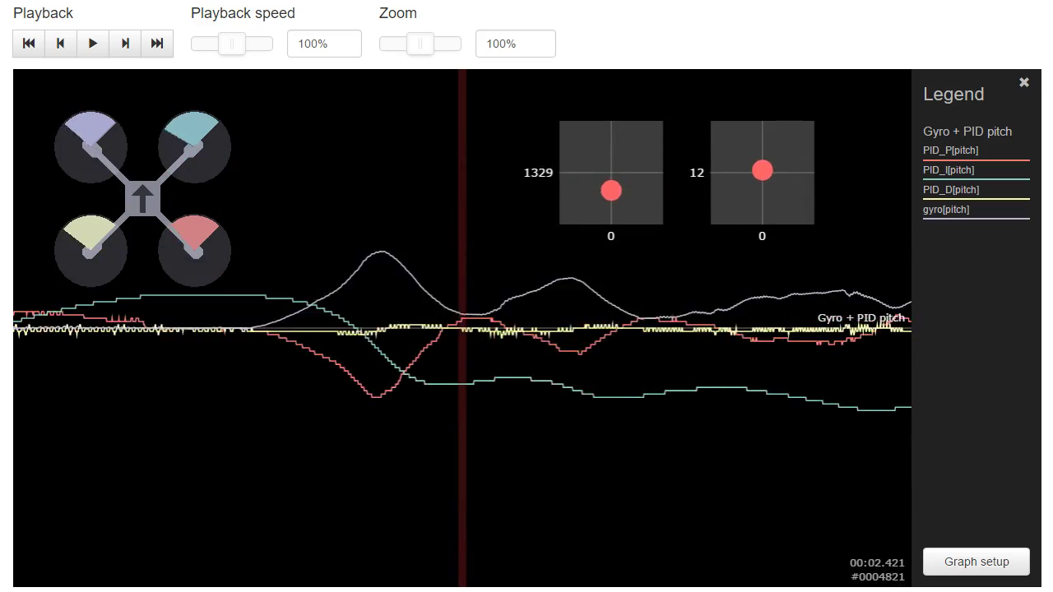
Examine the pitch gyro and PID traces forward through the flight log to about 8.7 seconds
key("Left")
key("Left")
key("Left")
key("Left")
key("Left")
key("Left")
key("Right")
key("Right")
key("Right")
key("Right")
key("Right")
key("Right")
key("Right")
key("Right")
key("Right")
key("Right")
key("Right")
key("Right")
key("Right")
key("Right")
key("Right")
key("Right")
key("Right")
key("Right")
key("Right")
key("Right")
key("Right")
key("Right")
key("Right")
key("Right")
key("Right")
key("Right")
key("Right")
key("Right")
key("Right")
key("Right")
key("Right")
key("Right")
key("Right")
key("Right")
key("Right")
key("Right")
key("Right")
key("Right")
key("Right")
key("Right")
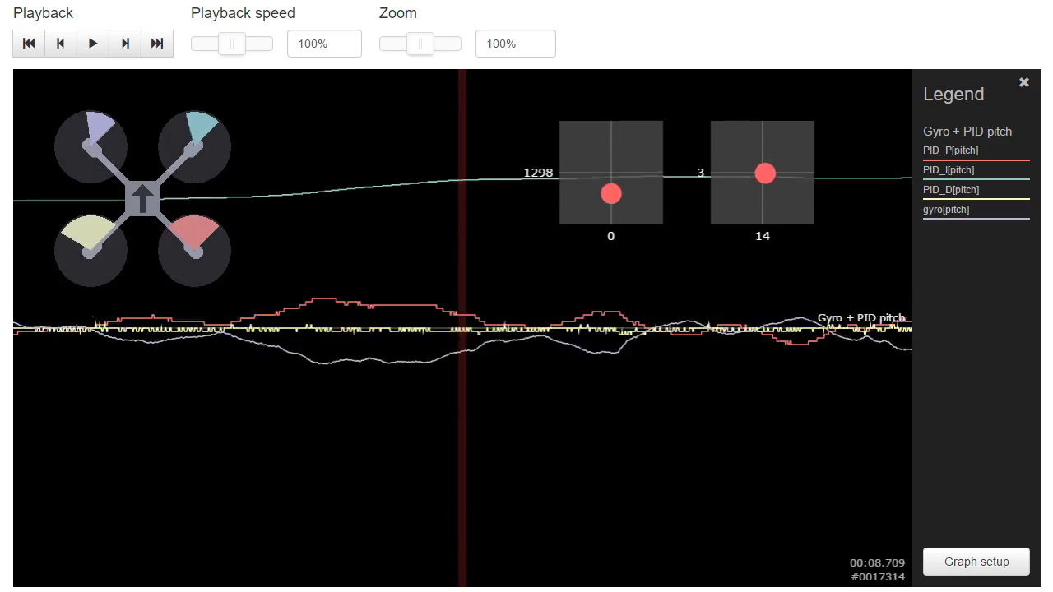
Continue examining the pitch gyro and PID traces from about 8.7 to about 20.5 seconds
key("Right")
key("Right")
key("Right")
key("Right")
key("Right")
key("Right")
key("Right")
key("Right")
key("Right")
key("Right")
key("Right")
key("Right")
key("Right")
key("Right")
key("Right")
key("Right")
key("Right")
key("Right")
key("Right")
key("Right")
key("Right")
key("Right")
key("Right")
key("Right")
key("Right")
key("Right")
key("Right")
key("Right")
key("Right")
key("Right")
key("Right")
key("Right")
key("Right")
key("Right")
key("Right")
key("Right")
key("Right")
key("Right")
key("Right")
key("Right")
key("Right")
key("Right")
key("Right")
key("Right")
key("Right")
key("Right")
key("Right")
key("Right")
key("Right")
key("Right")
key("Right")
key("Right")
key("Right")
key("Right")
key("Right")
key("Right")
key("Right")
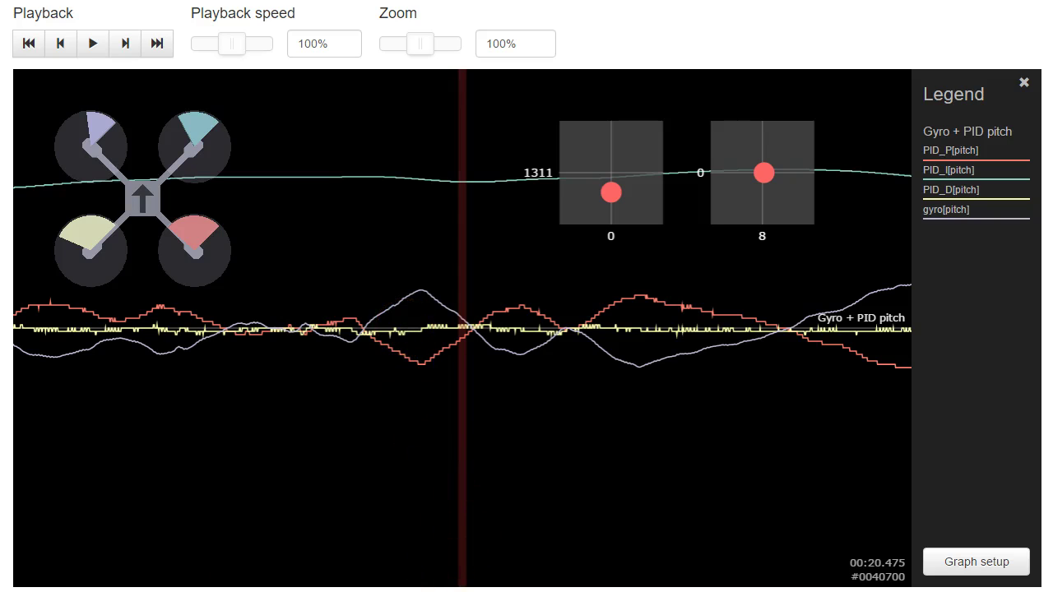
Switch to the browser and reread the forum post's remark about increasing the P term on roll and pitch
left_click(42, 589)
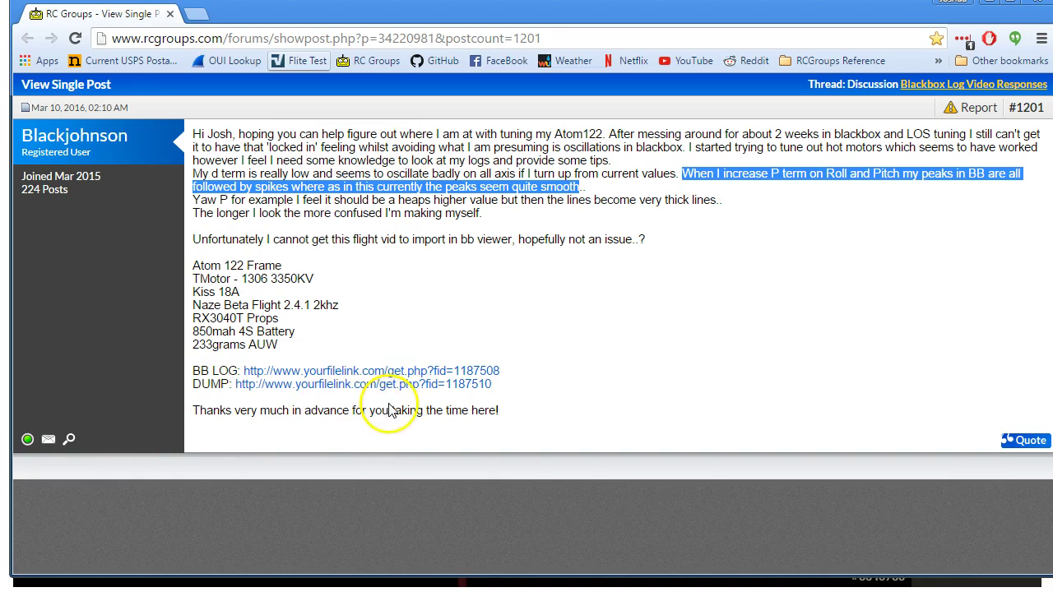
left_click(648, 387)
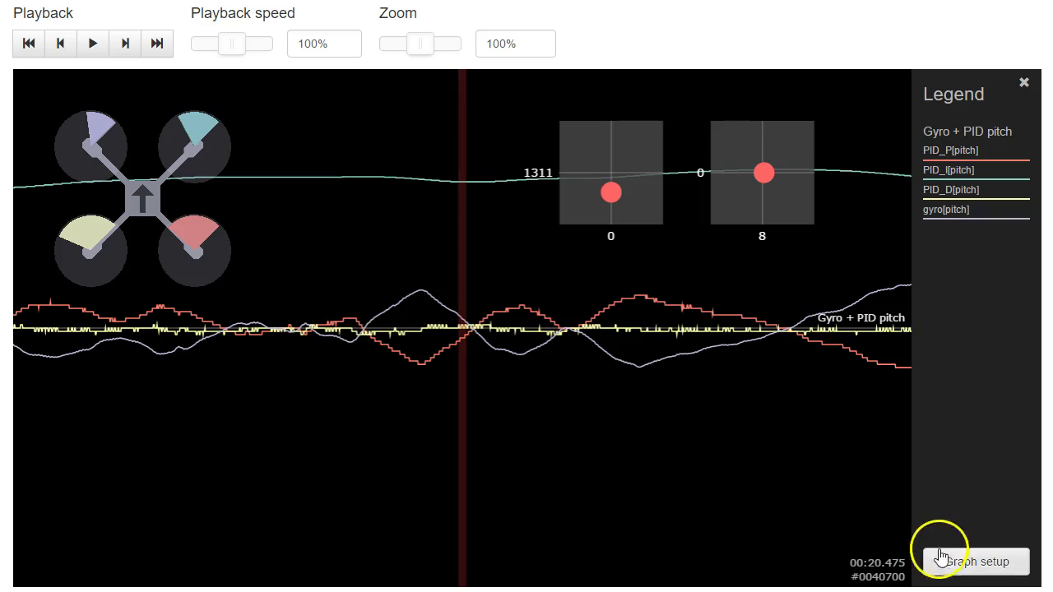
In the blackbox viewer, replace the pitch fields in the graph setup with the Gyro + PID yaw preset and save the changes
left_click(937, 562)
left_click(538, 63)
left_click(538, 63)
left_click(539, 63)
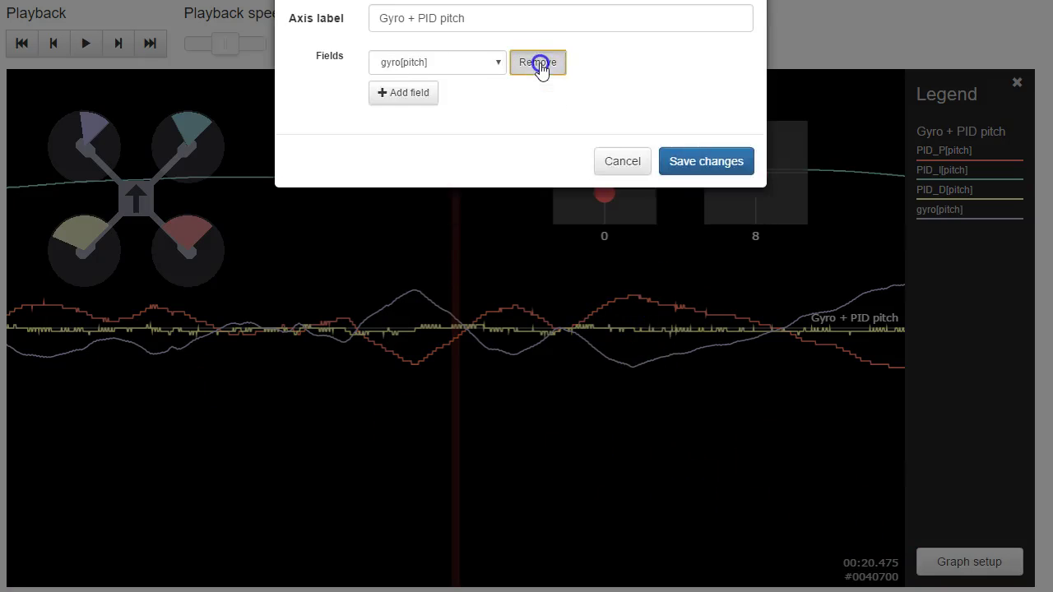
left_click(536, 64)
left_click(354, 23)
left_click(362, 132)
left_click(715, 258)
Examine the yaw gyro and PID traces back to about 16.5 seconds and recheck the yaw P comment in the browser's forum post
left_click_drag(457, 451, 1052, 430)
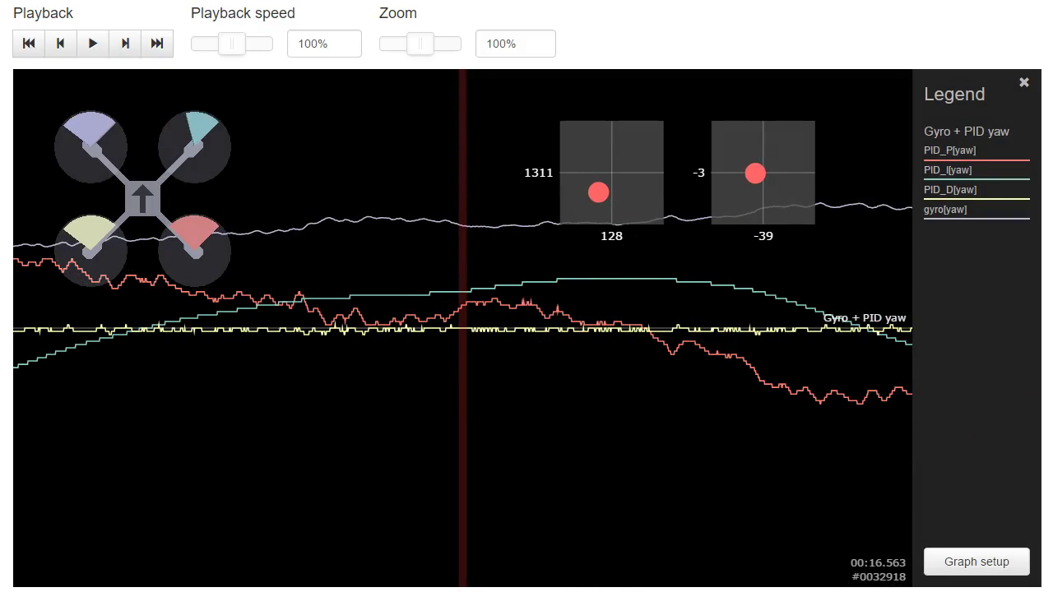
left_click(50, 588)
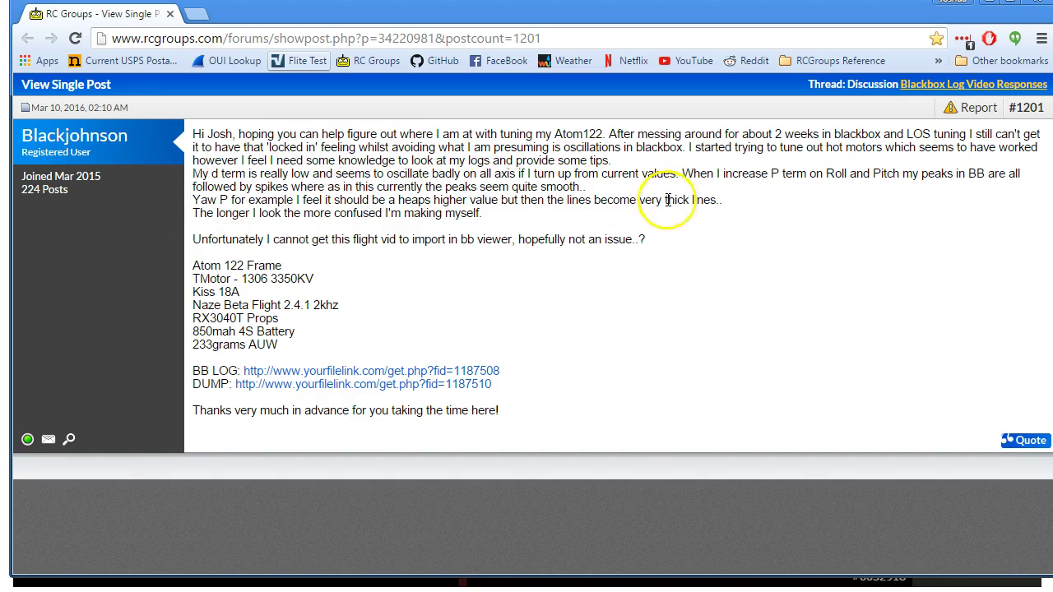
key("alt+Tab")
Replace the yaw fields in the graph setup with the Gyros preset and save the changes
left_click(964, 568)
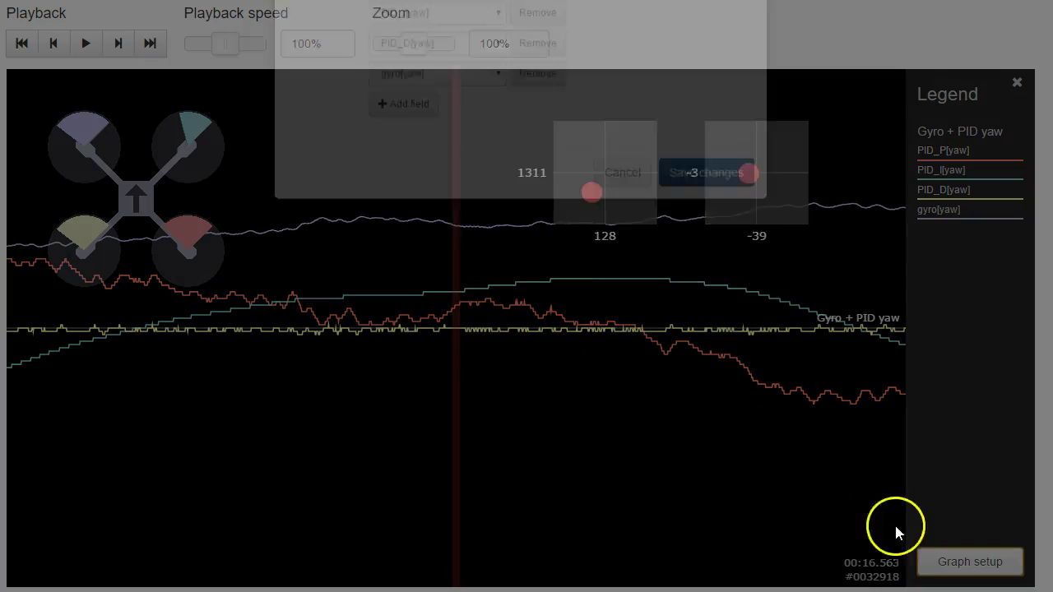
left_click(531, 68)
left_click(530, 69)
left_click(529, 68)
left_click(528, 69)
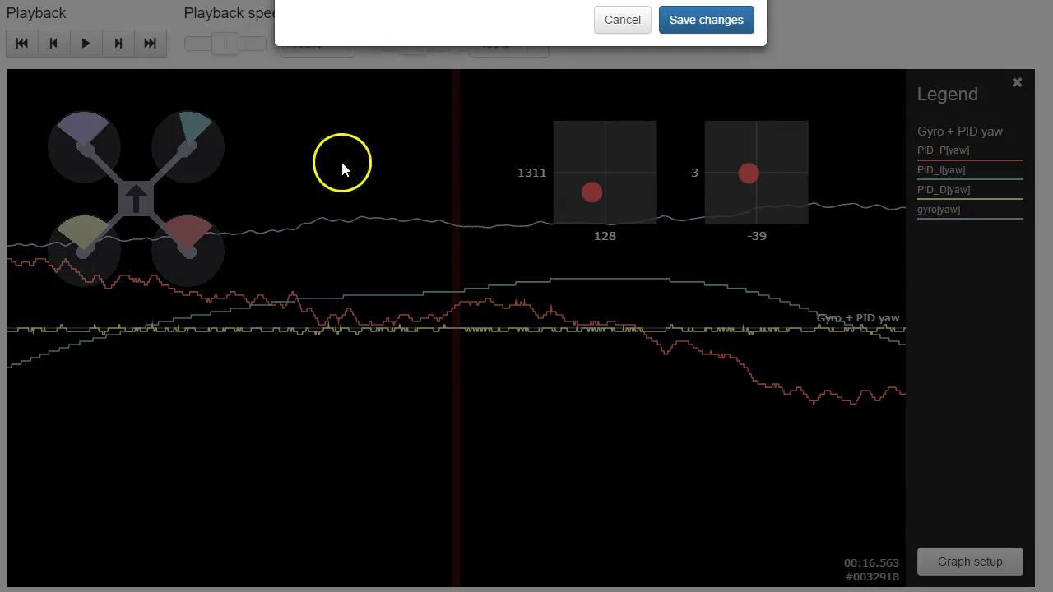
left_click(333, 25)
left_click(323, 47)
left_click(666, 162)
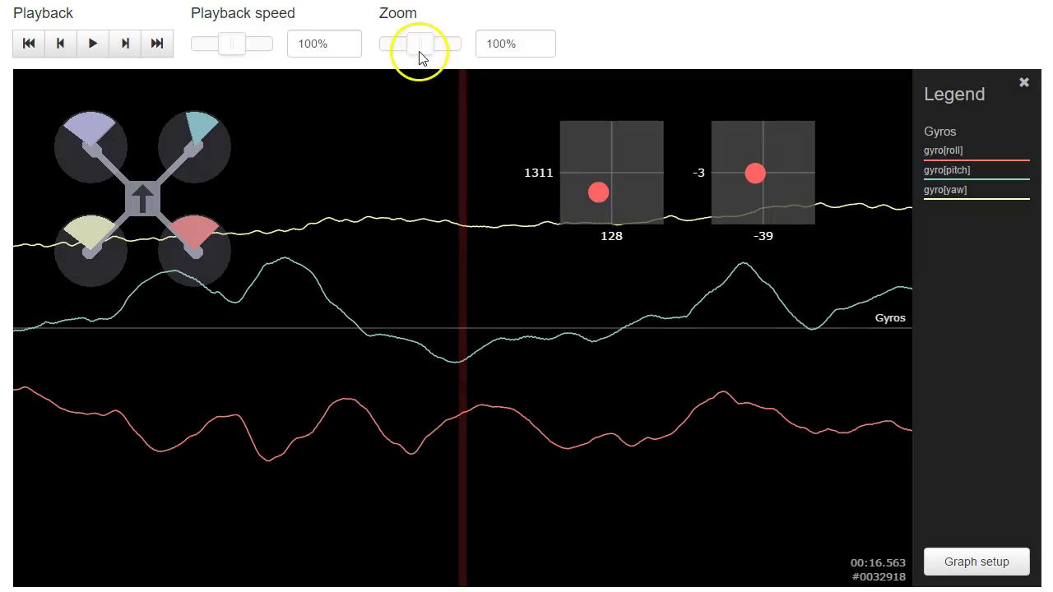
Set the graph zoom to 10% and examine the roll, pitch and yaw gyro traces through the log to about 27 seconds
left_click_drag(418, 48, 75, 97)
mouse_move(86, 584)
left_mouse_down()
mouse_move(324, 522)
mouse_move(732, 534)
left_mouse_up()
left_click_drag(610, 513, 25, 504)
left_click_drag(658, 431, 294, 403)
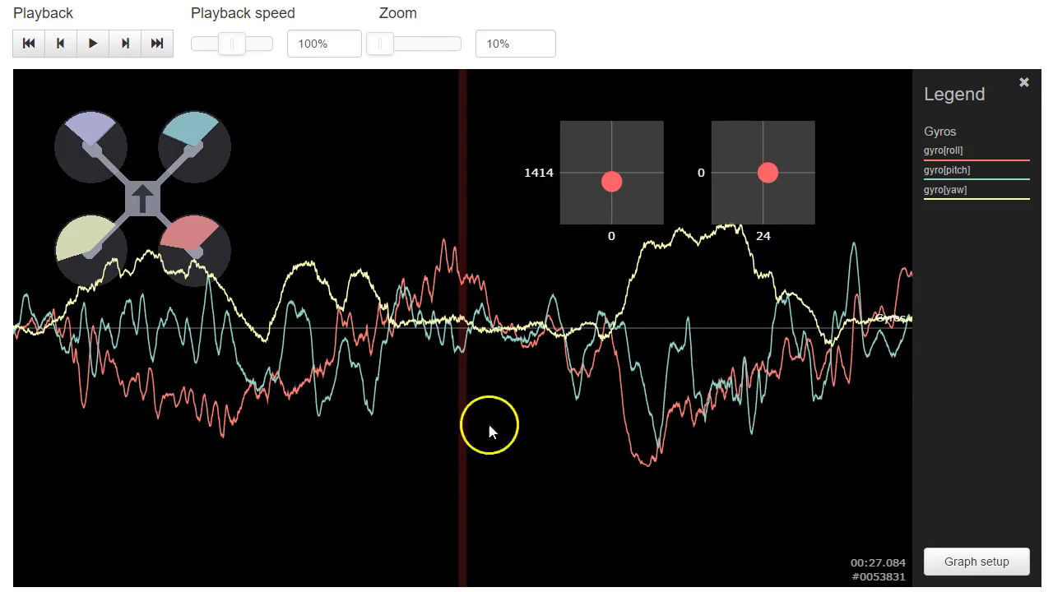